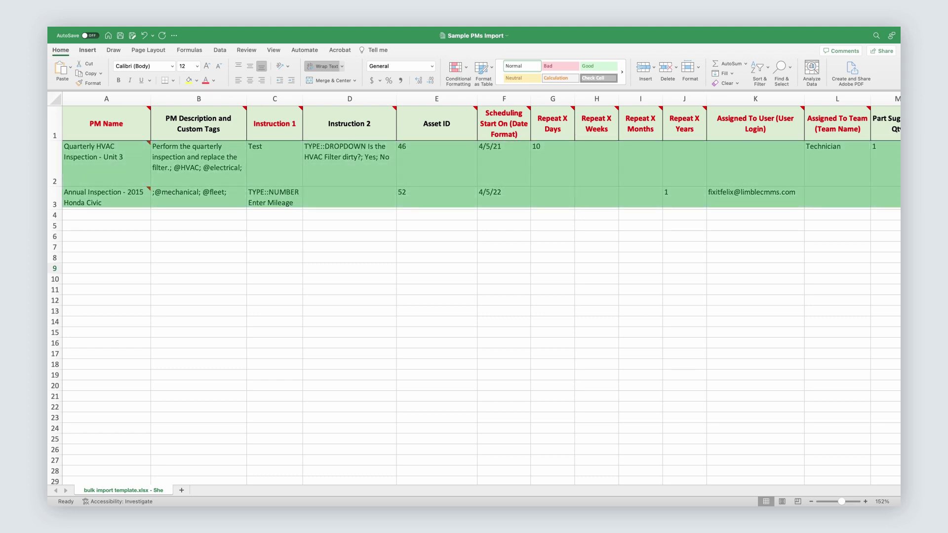
- Clear the sample PM rows A2:L8 in Excel, then return to Limble's House PMs list
{"action": "left_click_drag", "start_coordinate": [99, 163], "coordinate": [755, 259]}
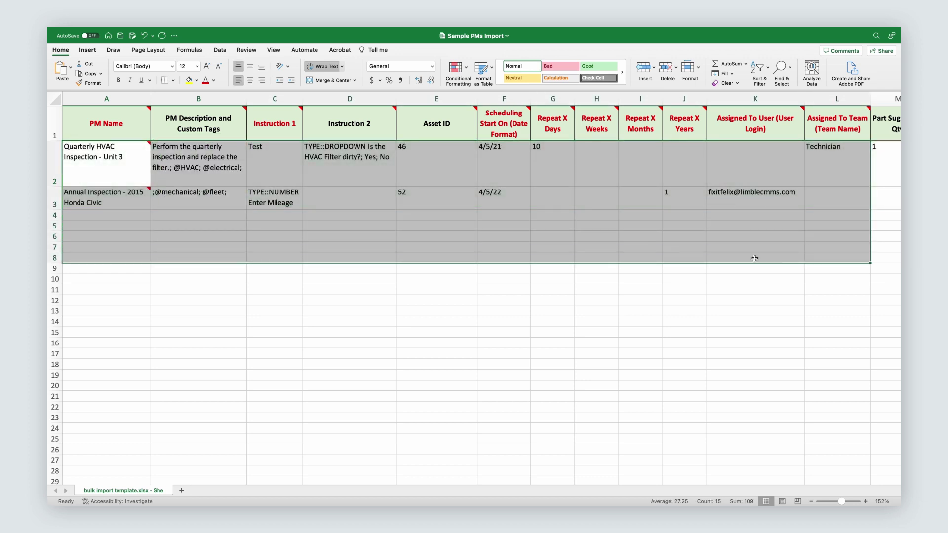
{"action": "right_click", "coordinate": [755, 259]}
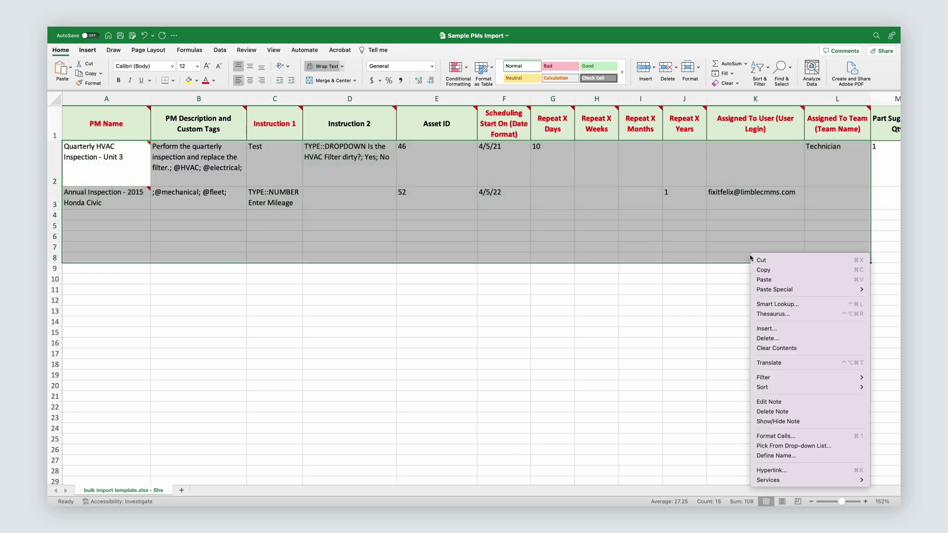
{"action": "left_click", "coordinate": [780, 353]}
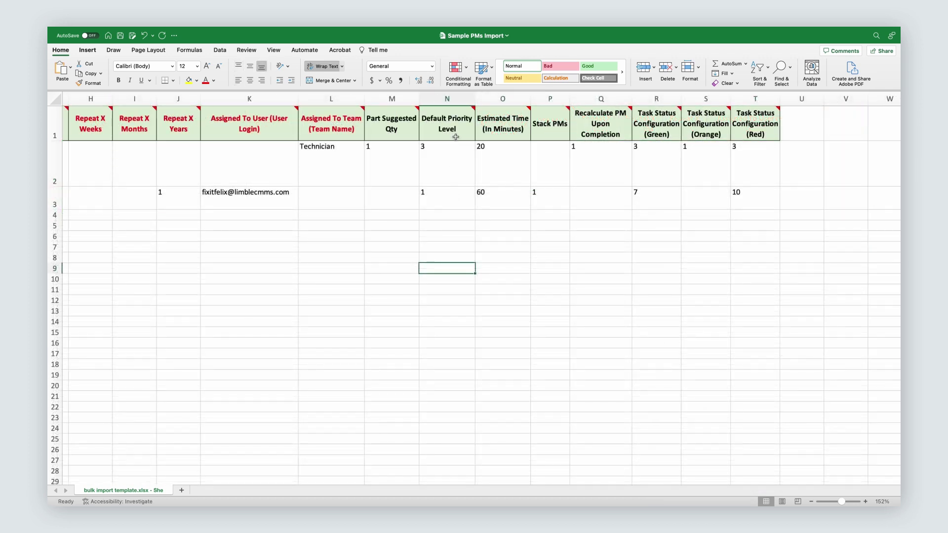
{"action": "mouse_move", "coordinate": [455, 132]}
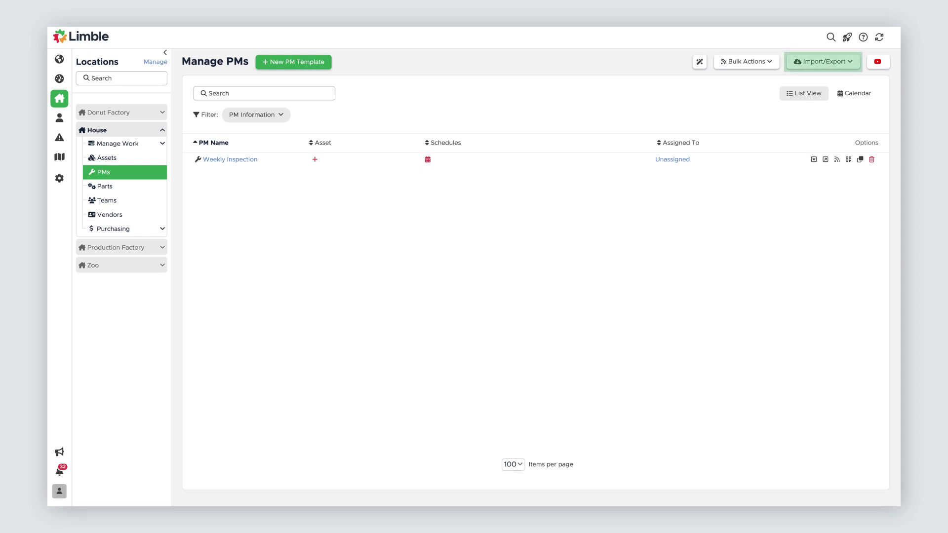
- Choose Import PM Templates from the Import/Export menu for House
{"action": "left_click", "coordinate": [849, 65]}
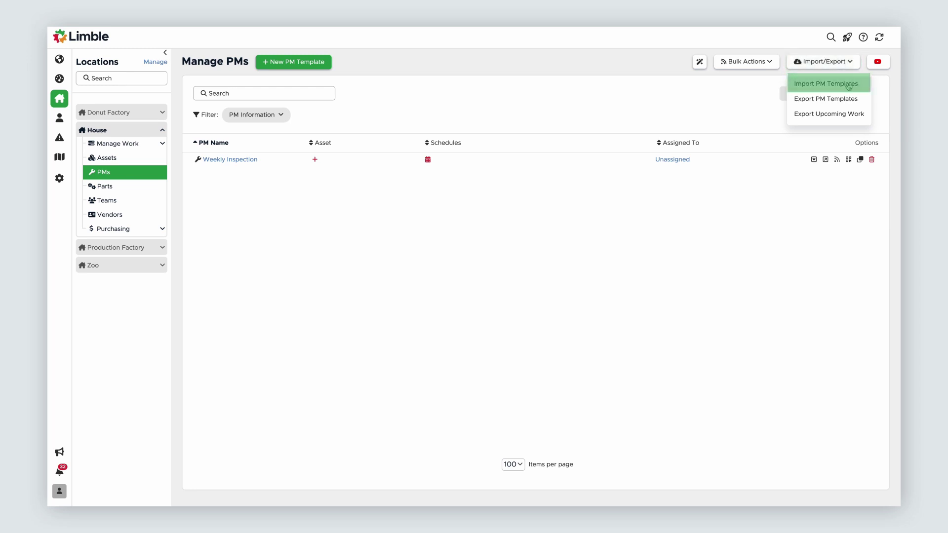
{"action": "left_click", "coordinate": [849, 85]}
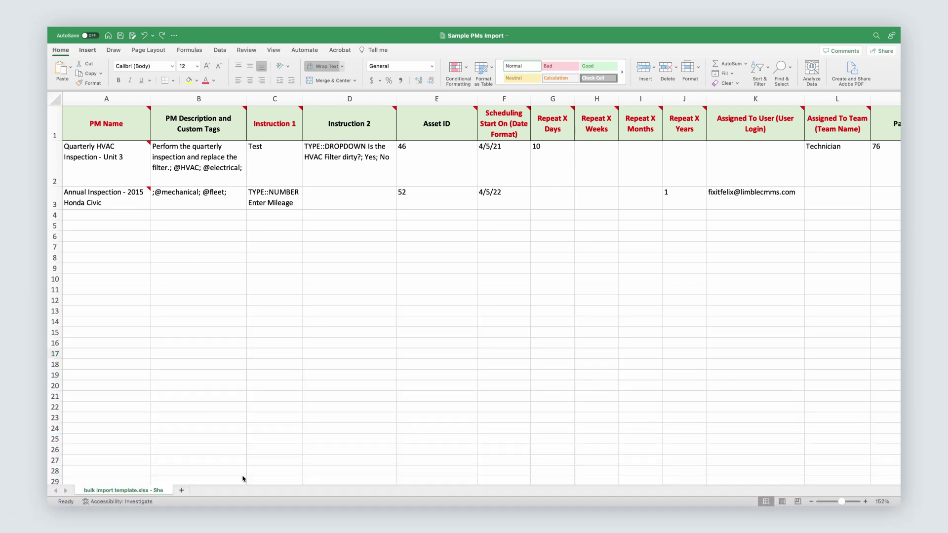
- Delete the Part ID column (column M) from the Excel import sheet
{"action": "left_click_drag", "start_coordinate": [259, 485], "coordinate": [554, 504]}
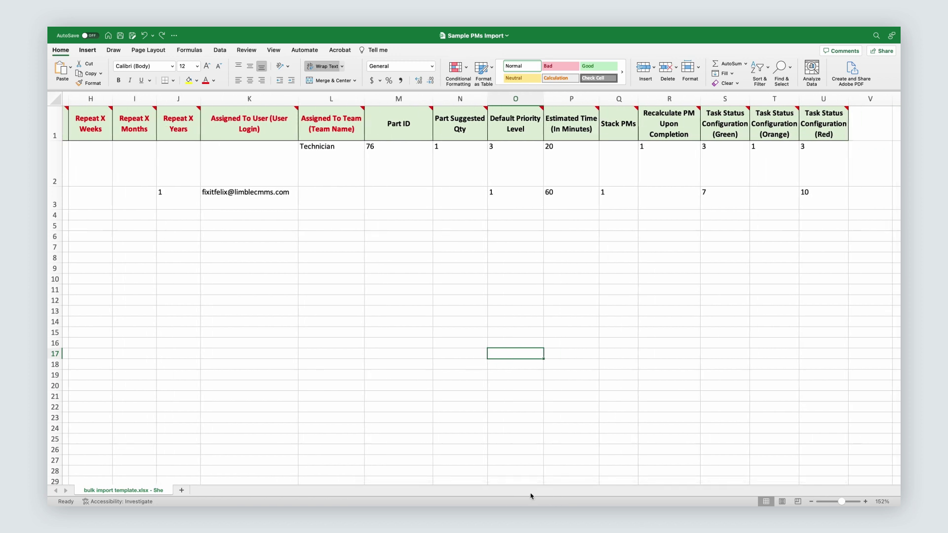
{"action": "left_click", "coordinate": [398, 101]}
{"action": "right_click", "coordinate": [398, 102]}
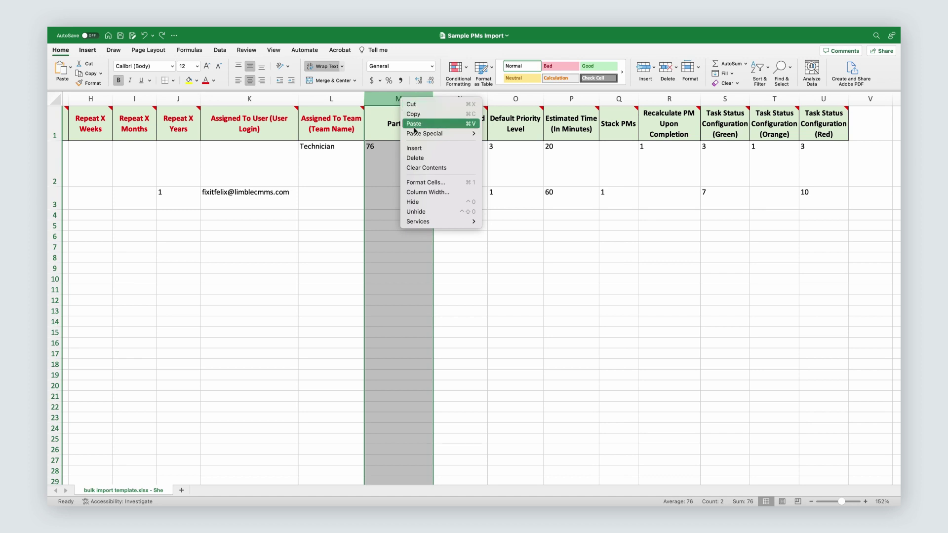
{"action": "left_click", "coordinate": [423, 159]}
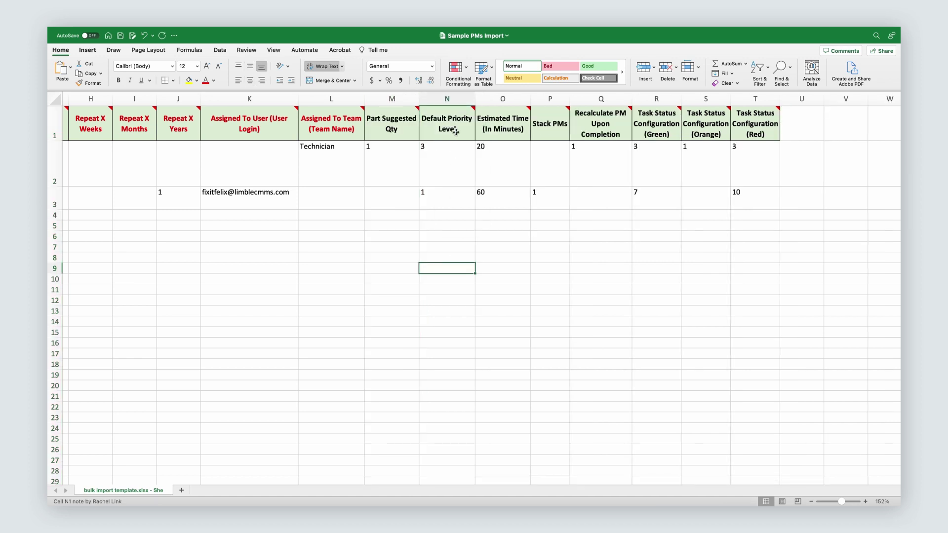
{"action": "mouse_move", "coordinate": [455, 132]}
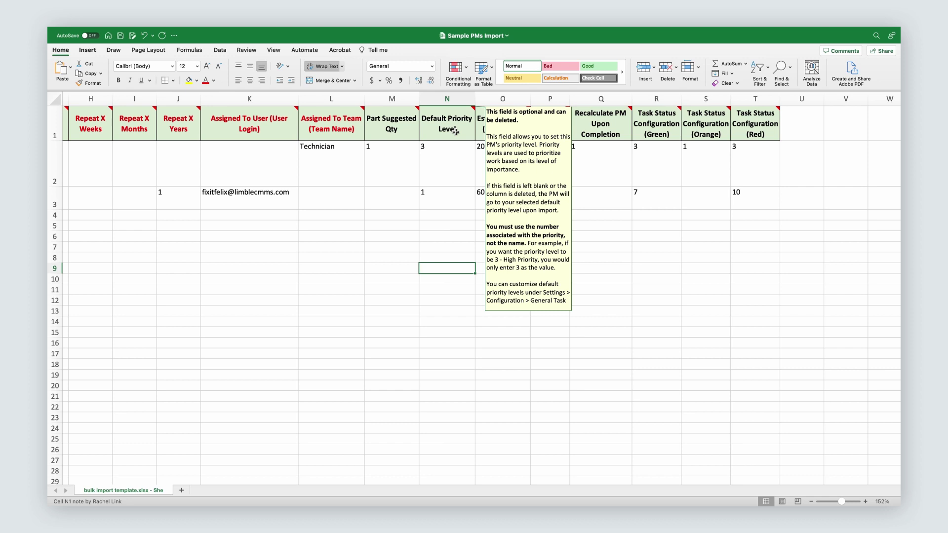
- Clear the sample PM data from cells A2:L8
{"action": "left_click_drag", "start_coordinate": [546, 482], "coordinate": [208, 473]}
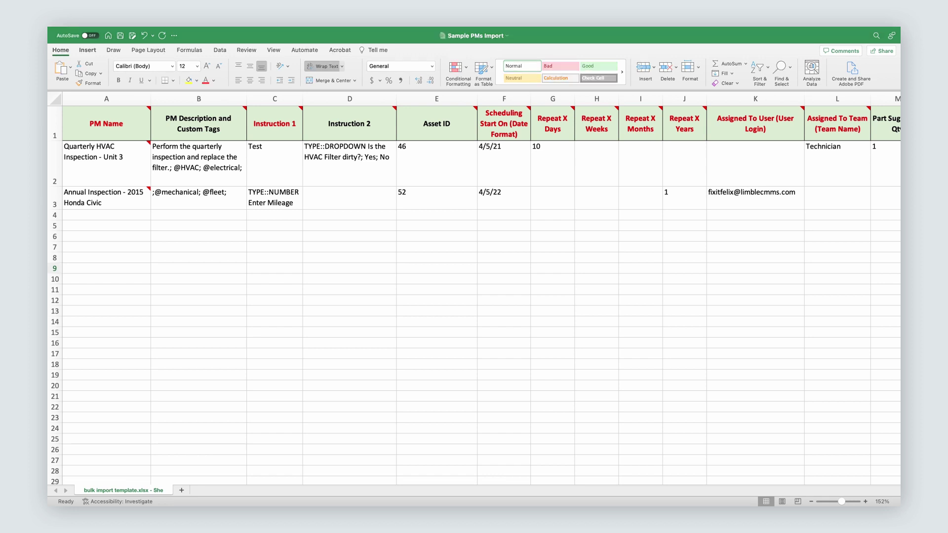
{"action": "left_click_drag", "start_coordinate": [124, 166], "coordinate": [807, 255]}
{"action": "right_click", "coordinate": [751, 255]}
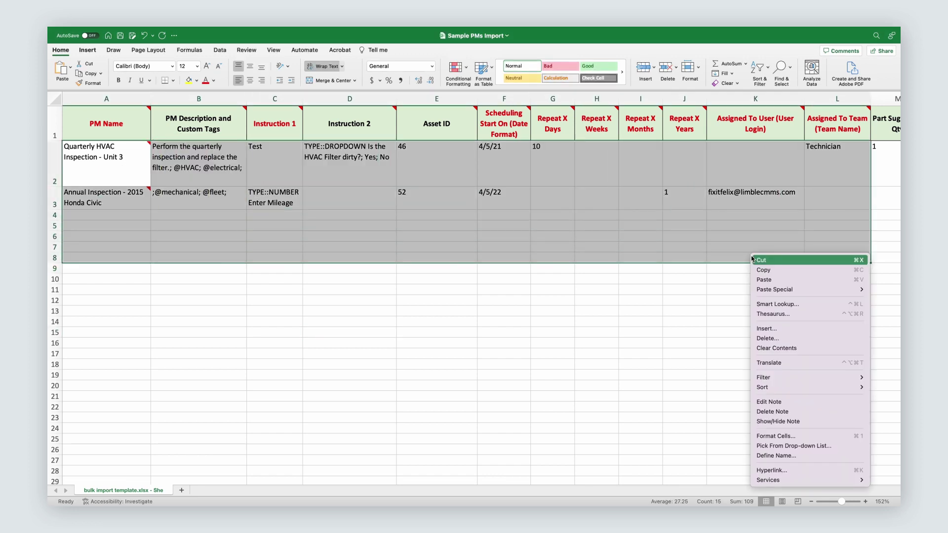
{"action": "left_click", "coordinate": [778, 348]}
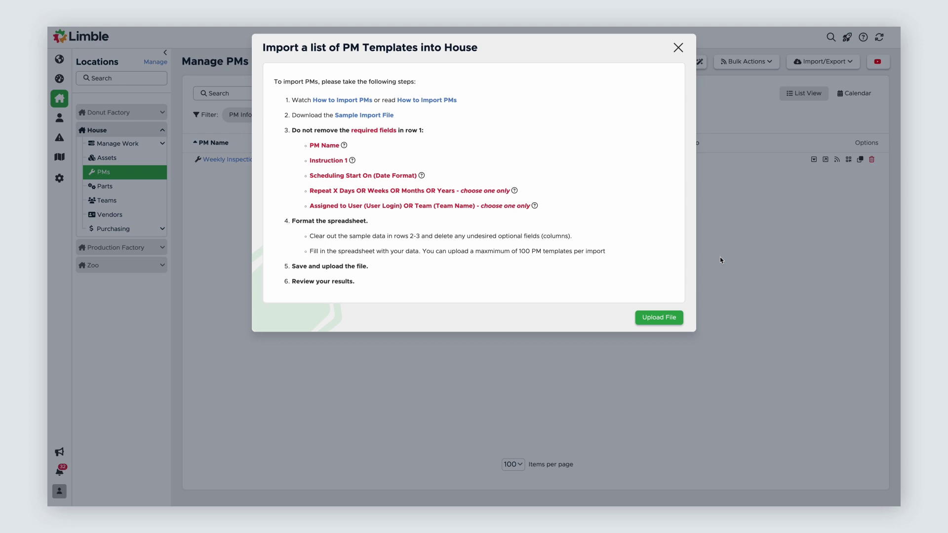
- Upload Sample PMs Import.xlsx from Downloads, adding Weekly PM and Quarterly PM - Filter
{"action": "left_click", "coordinate": [678, 320]}
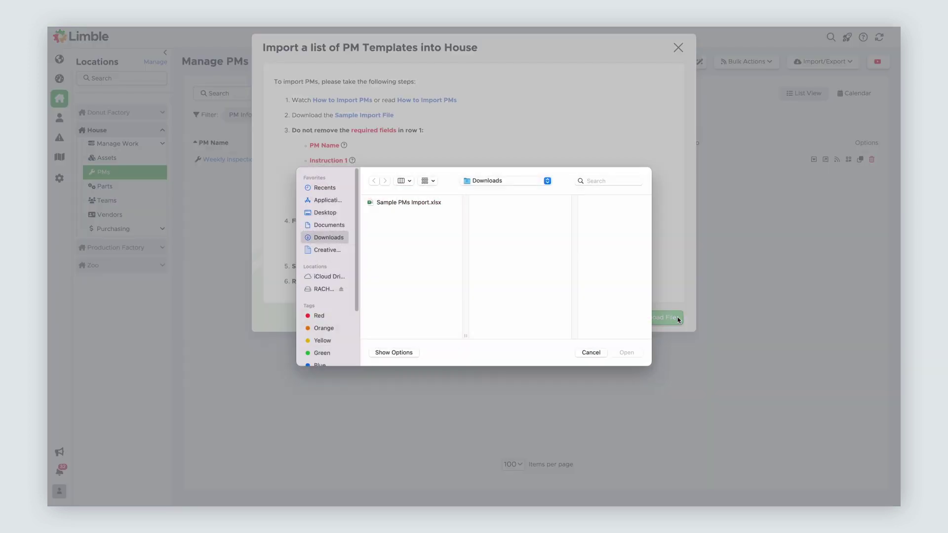
{"action": "left_click", "coordinate": [427, 204]}
{"action": "left_click", "coordinate": [626, 352]}
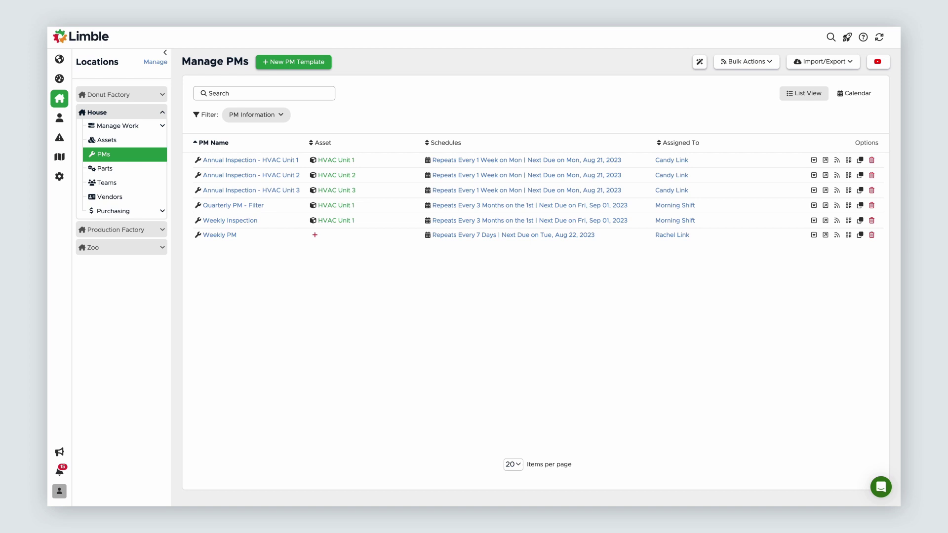
- Create the blank template 'Master HVAC Annual Inspection', open it, and bring up Update Related PMs
{"action": "left_click", "coordinate": [298, 66]}
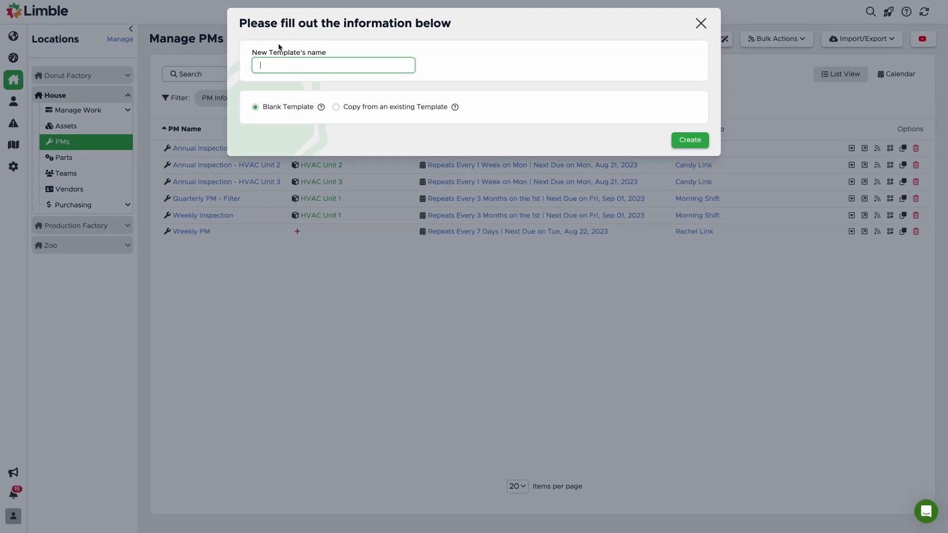
{"action": "type", "text": "Master HVAC Annual Inspection"}
{"action": "left_click", "coordinate": [690, 140]}
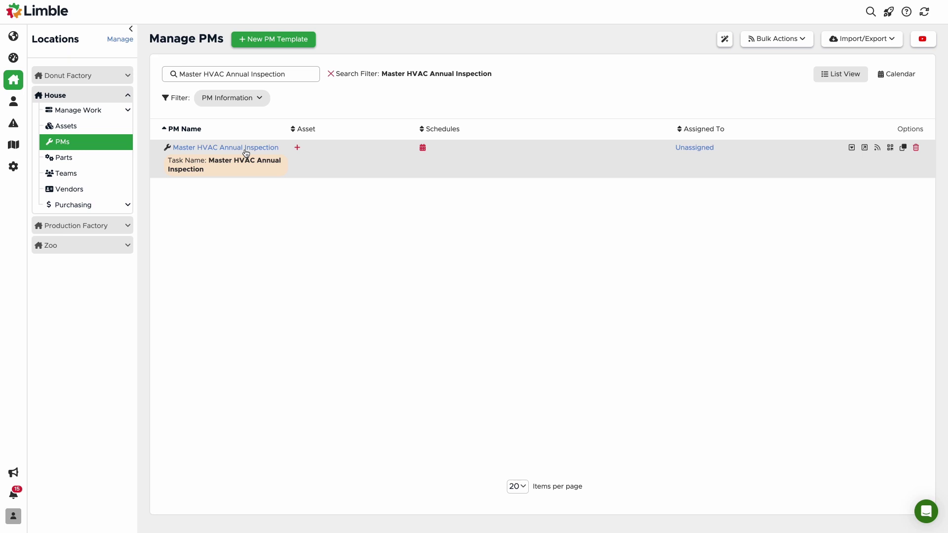
{"action": "left_click", "coordinate": [245, 148]}
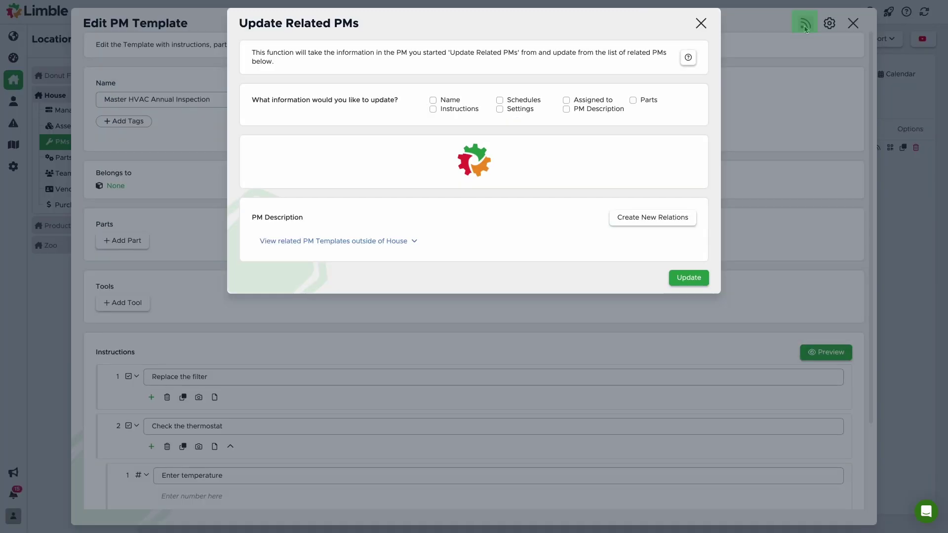
{"action": "left_click", "coordinate": [804, 24]}
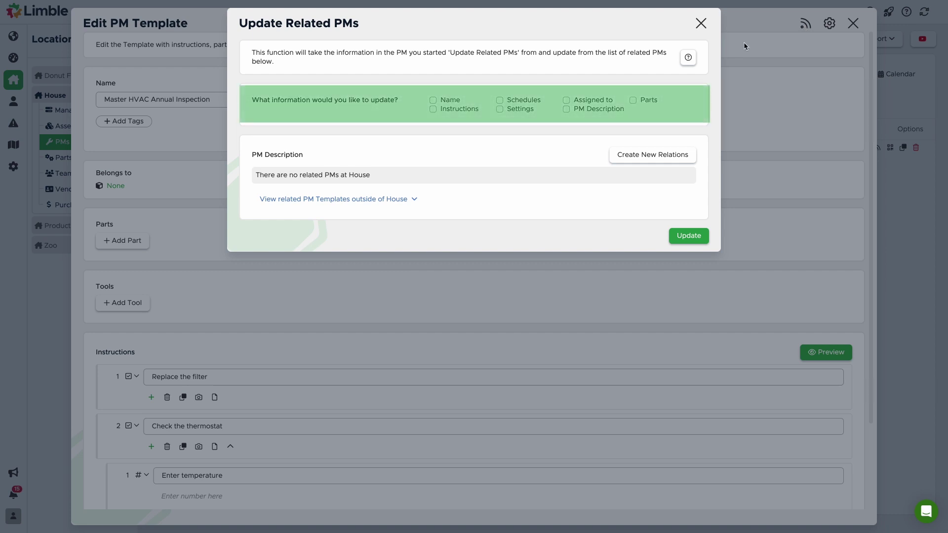
- Share Instructions and relate Annual Inspection - HVAC Unit 1, 2 and 3 to the master template
{"action": "left_click", "coordinate": [434, 109]}
{"action": "left_click", "coordinate": [639, 156]}
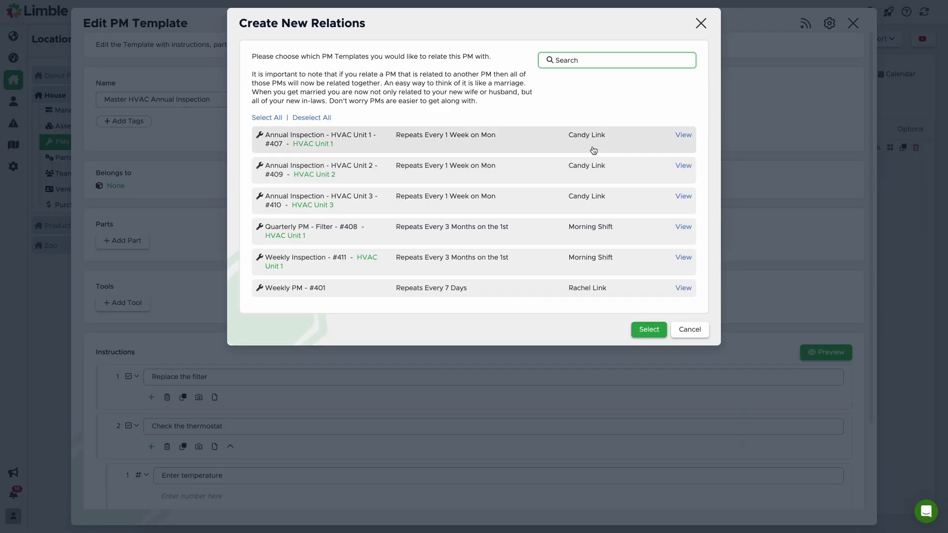
{"action": "left_click", "coordinate": [541, 141]}
{"action": "left_click", "coordinate": [539, 171]}
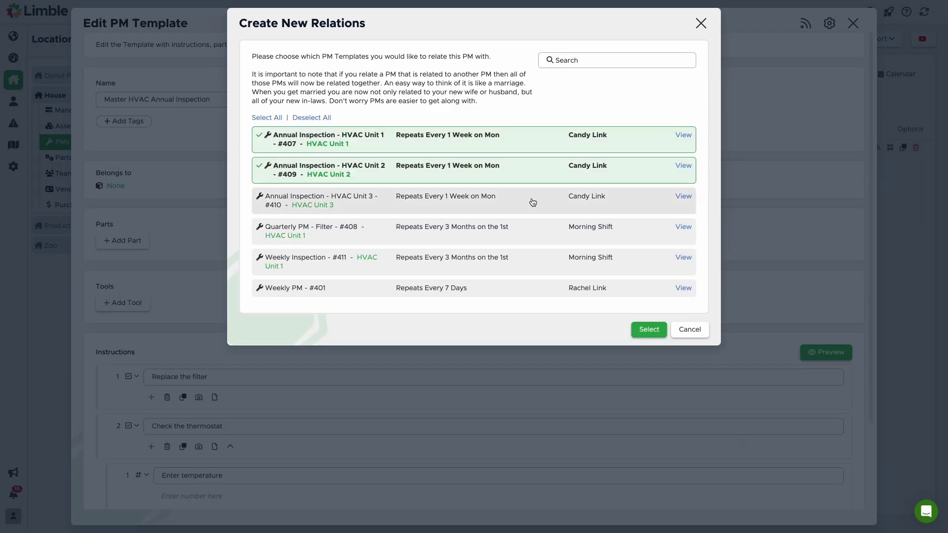
{"action": "left_click", "coordinate": [533, 204]}
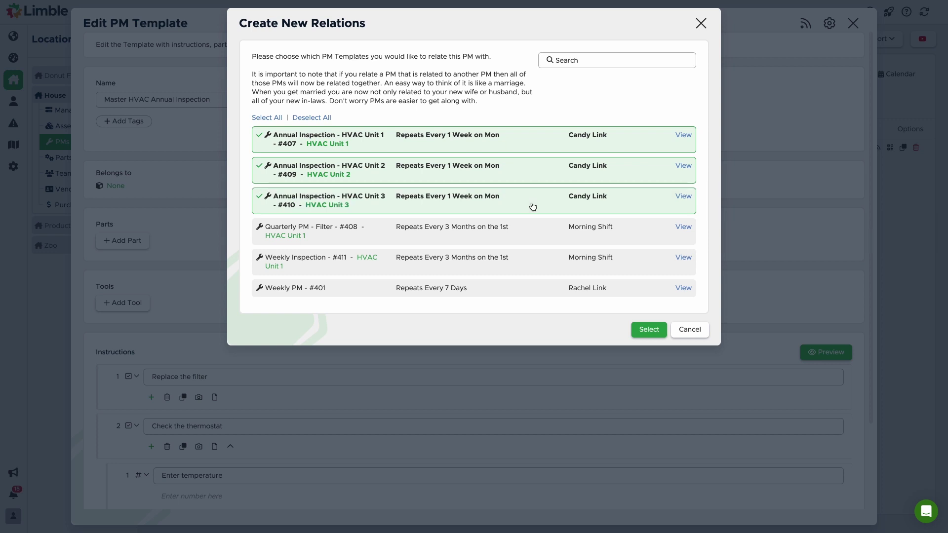
{"action": "left_click", "coordinate": [641, 329]}
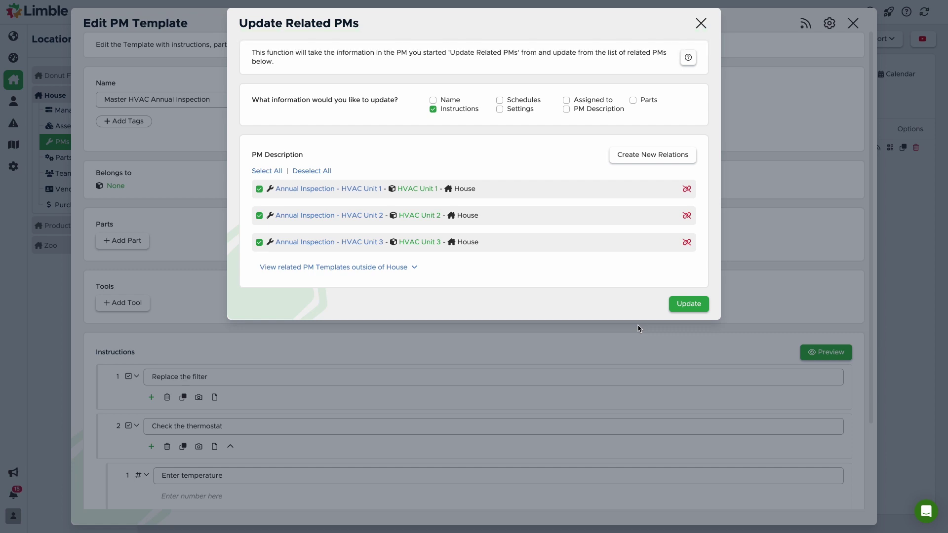
- Confirm updating the related PMs with the master instructions, then break the HVAC Unit 1 relation
{"action": "left_click", "coordinate": [698, 309]}
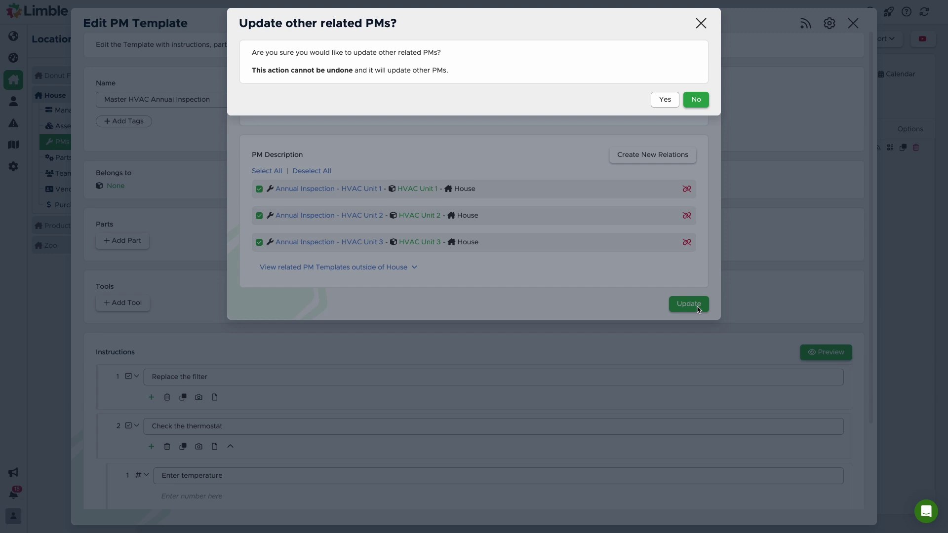
{"action": "left_click", "coordinate": [662, 101]}
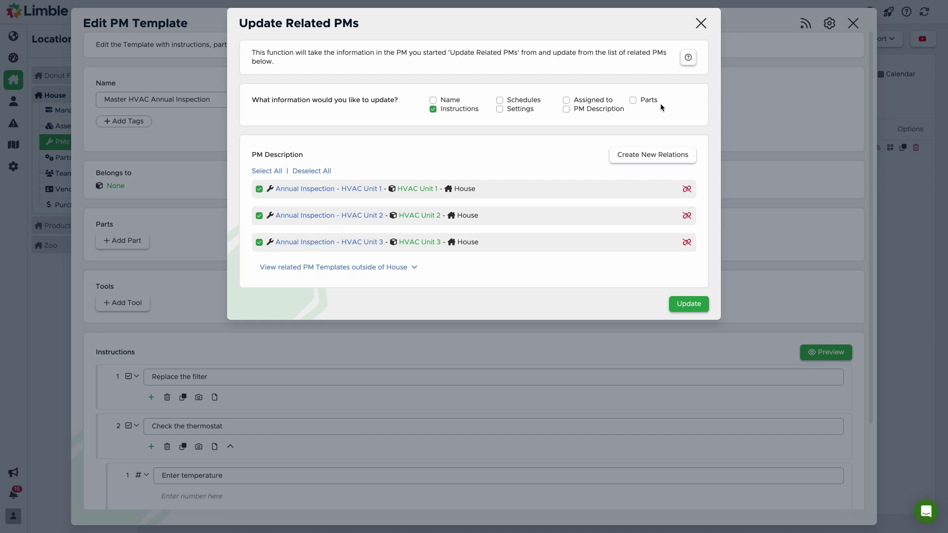
{"action": "left_click", "coordinate": [259, 190]}
{"action": "left_click", "coordinate": [259, 191]}
{"action": "left_click", "coordinate": [688, 193]}
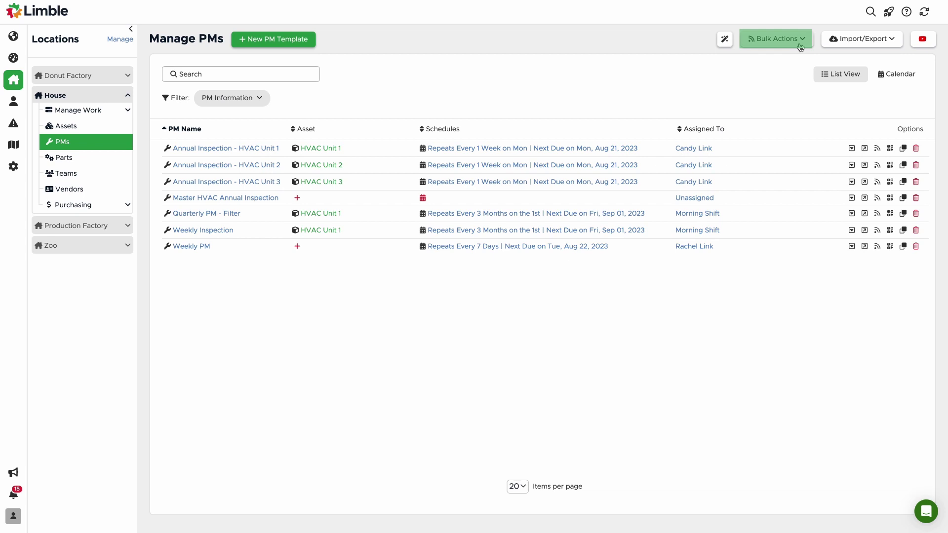
- Open the Bulk Actions dropdown on the House Manage PMs page
{"action": "left_click", "coordinate": [800, 46]}
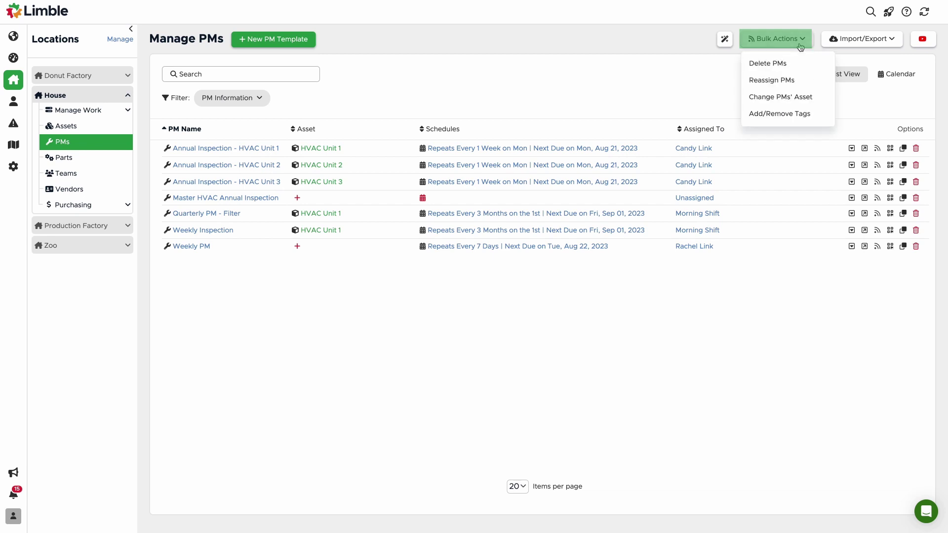